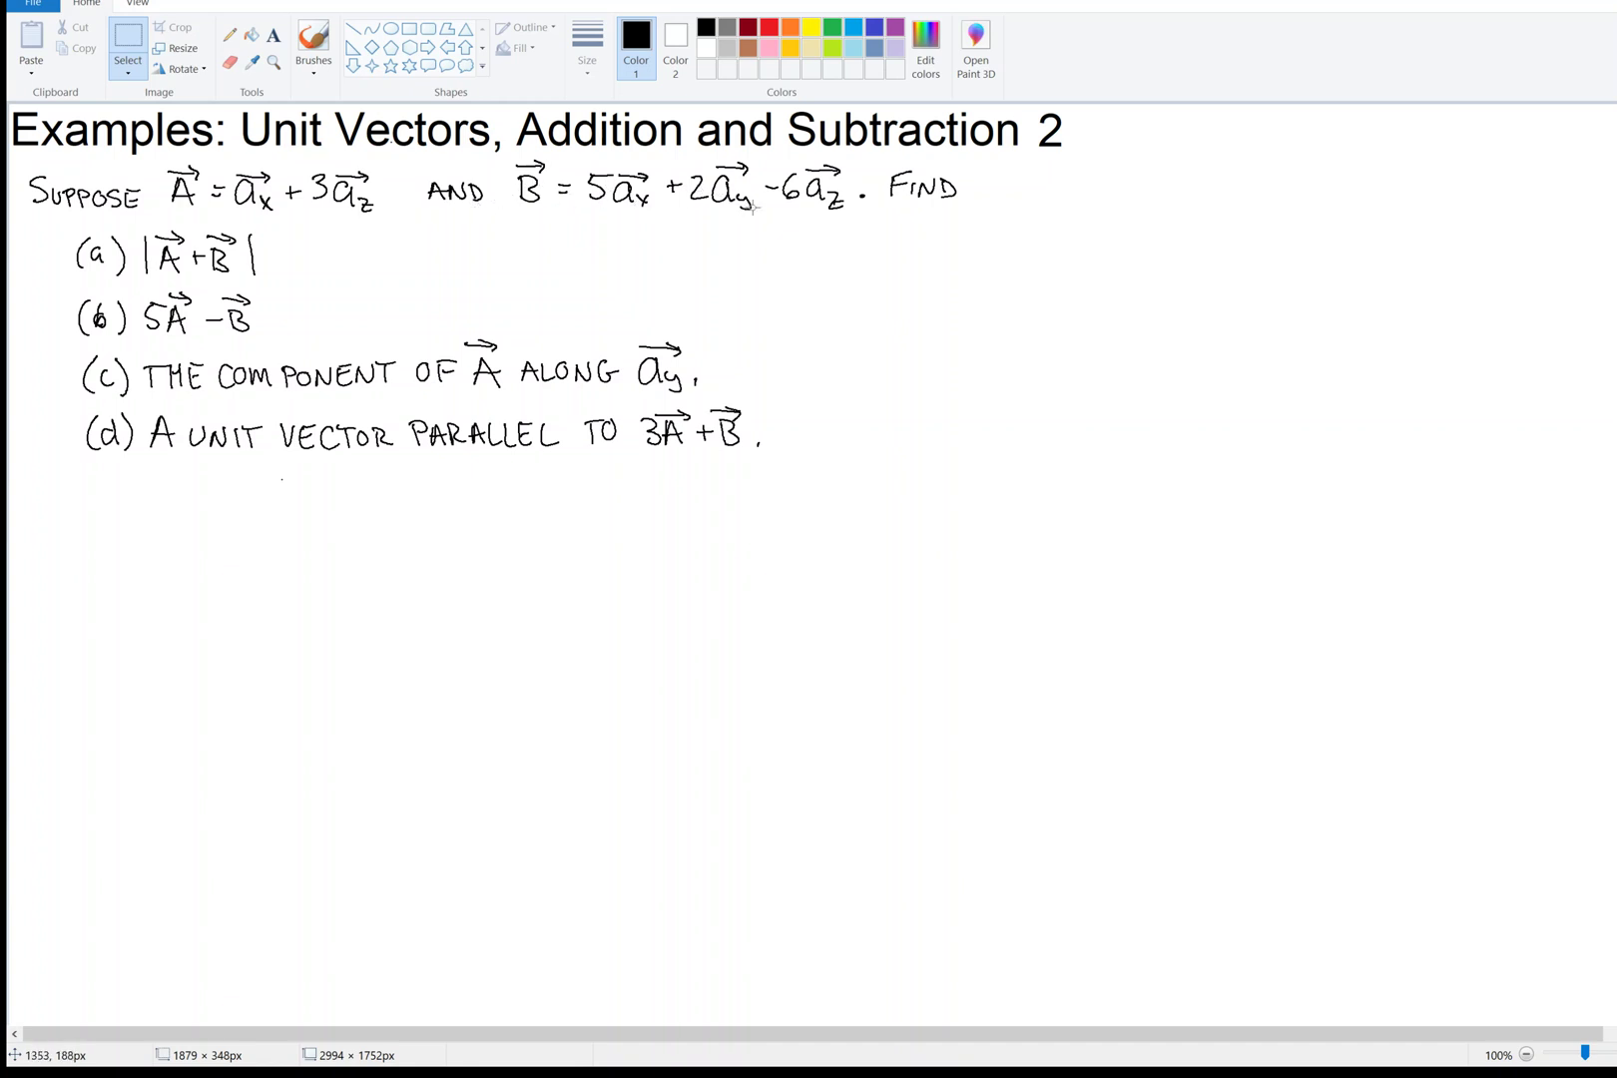
Switch from the Fill tool to the Pencil for freehand handwriting
{"action": "left_click", "coordinate": [252, 35]}
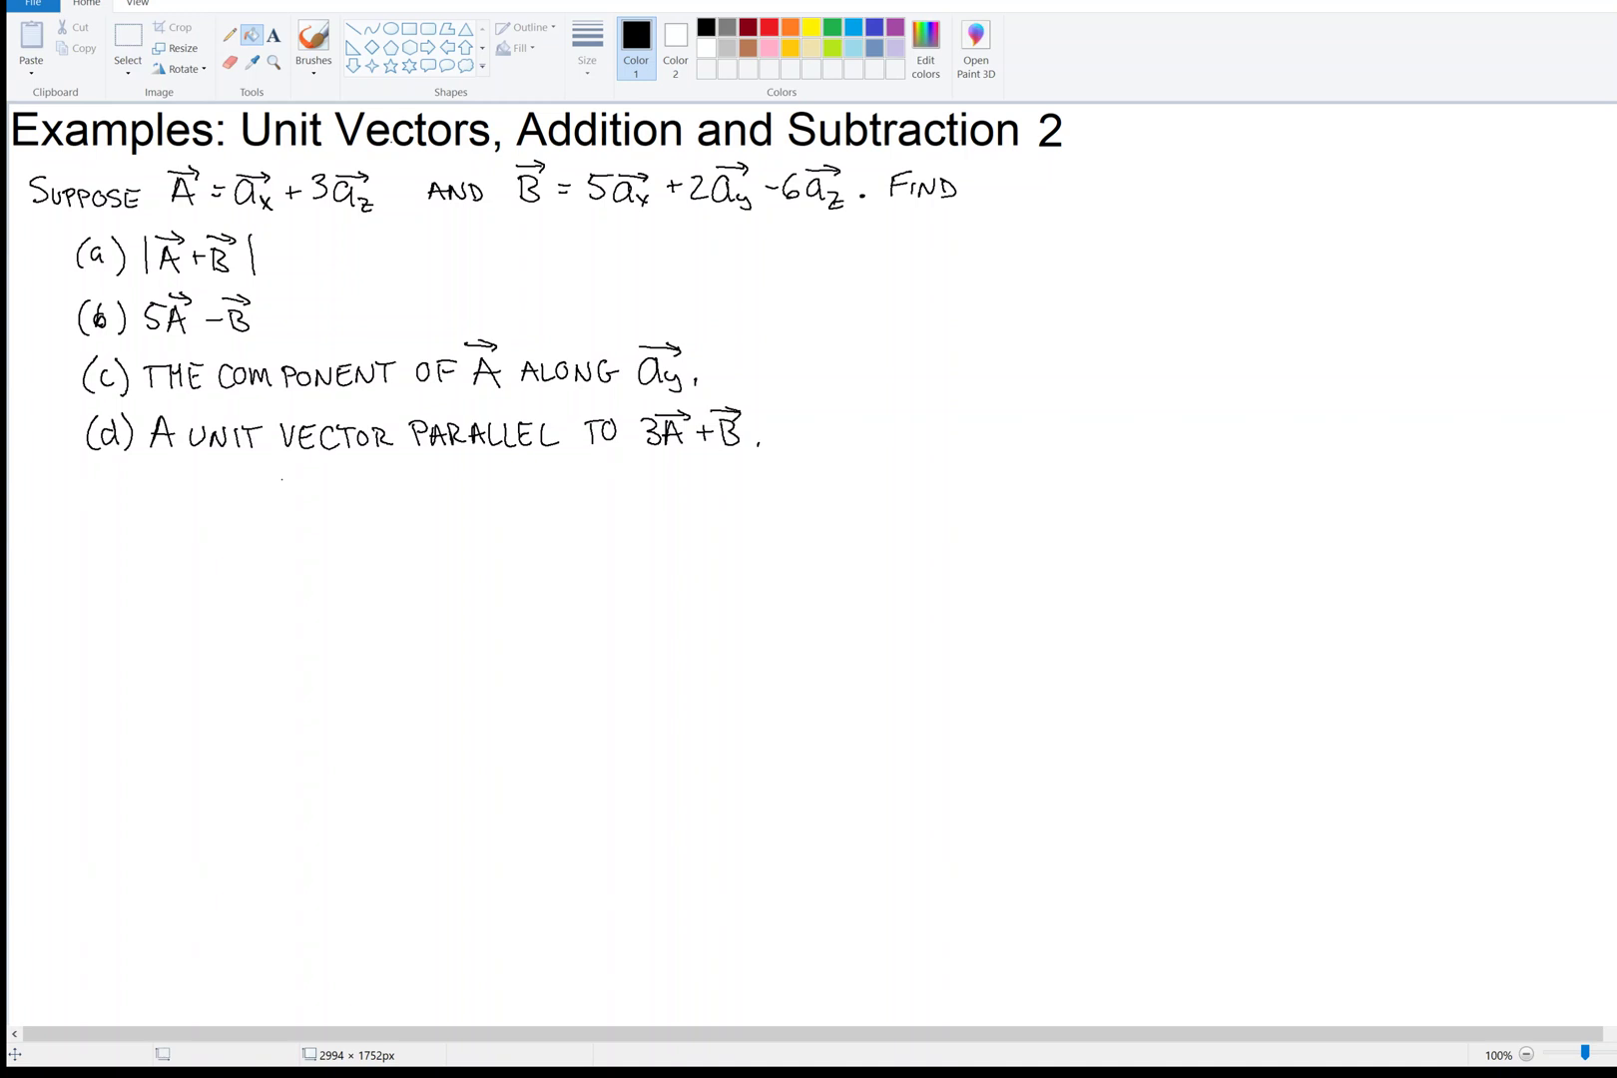
{"action": "left_click", "coordinate": [228, 35]}
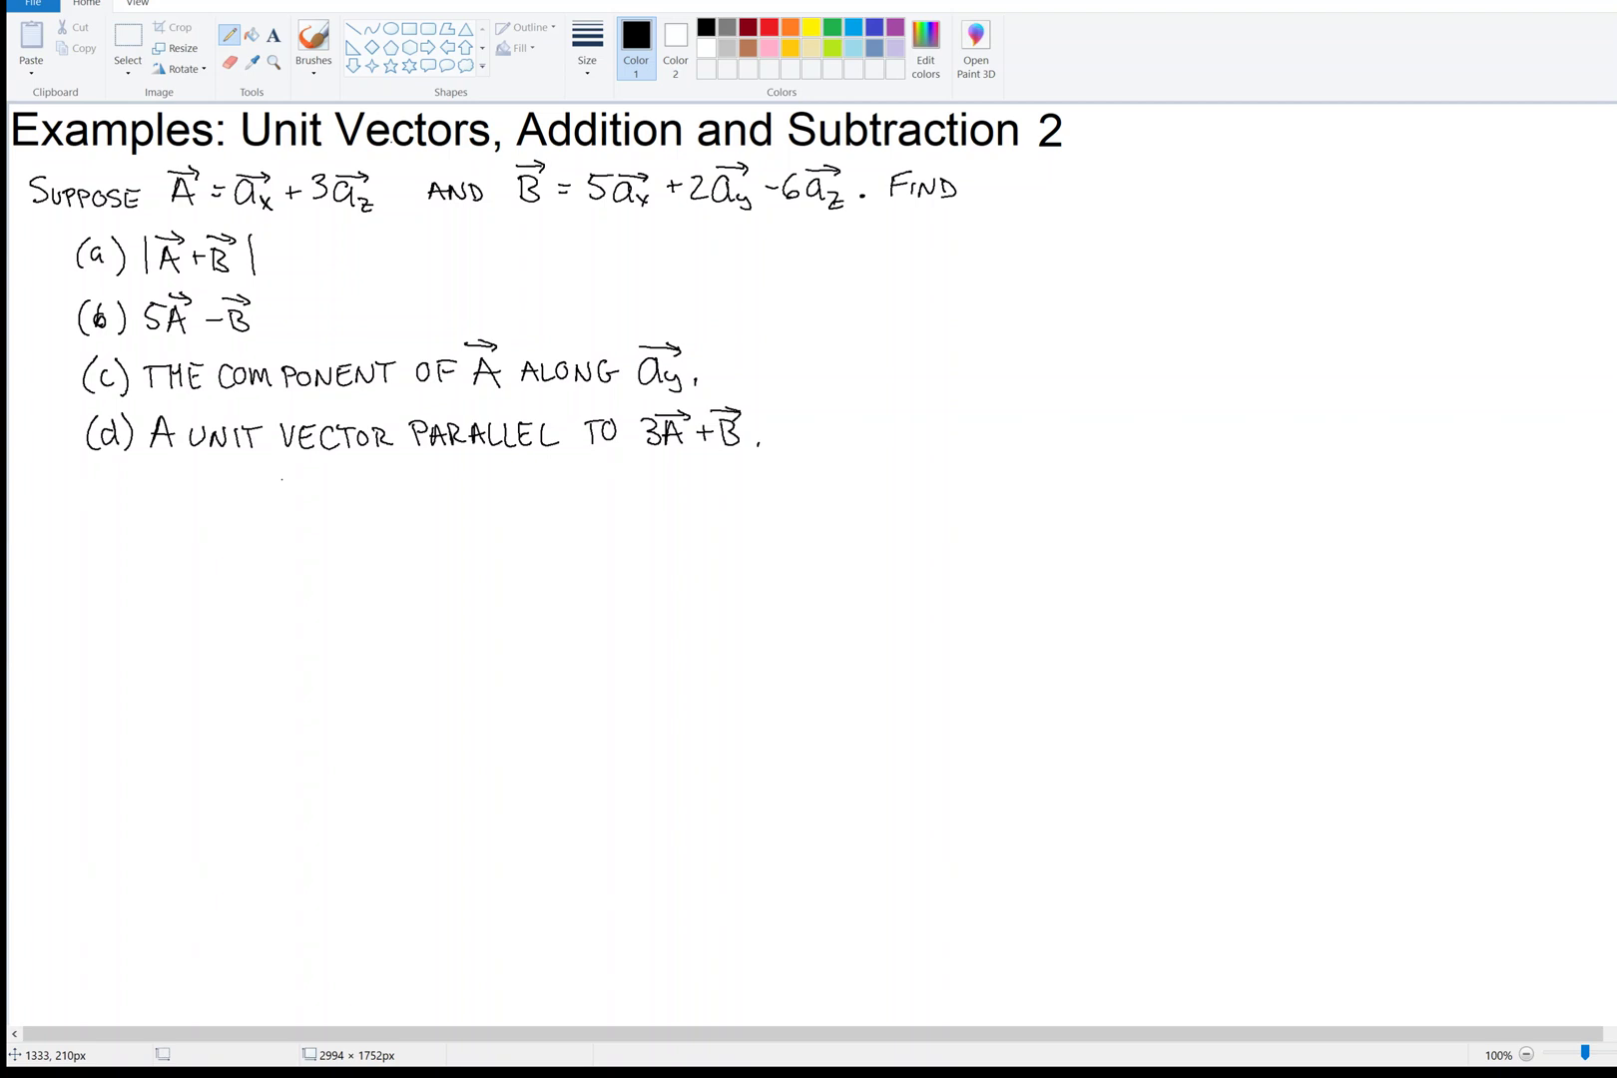
Write the label (a) followed by 6a_x + 2a_y − 3a_z with vector arrows
{"action": "mouse_move", "coordinate": [62, 521]}
{"action": "left_mouse_down"}
{"action": "mouse_move", "coordinate": [59, 555]}
{"action": "mouse_move", "coordinate": [93, 551]}
{"action": "left_mouse_up"}
{"action": "mouse_move", "coordinate": [129, 527]}
{"action": "left_mouse_down"}
{"action": "mouse_move", "coordinate": [116, 544]}
{"action": "mouse_move", "coordinate": [173, 558]}
{"action": "left_mouse_up"}
{"action": "mouse_move", "coordinate": [174, 546]}
{"action": "left_mouse_down"}
{"action": "mouse_move", "coordinate": [163, 558]}
{"action": "mouse_move", "coordinate": [169, 527]}
{"action": "left_mouse_up"}
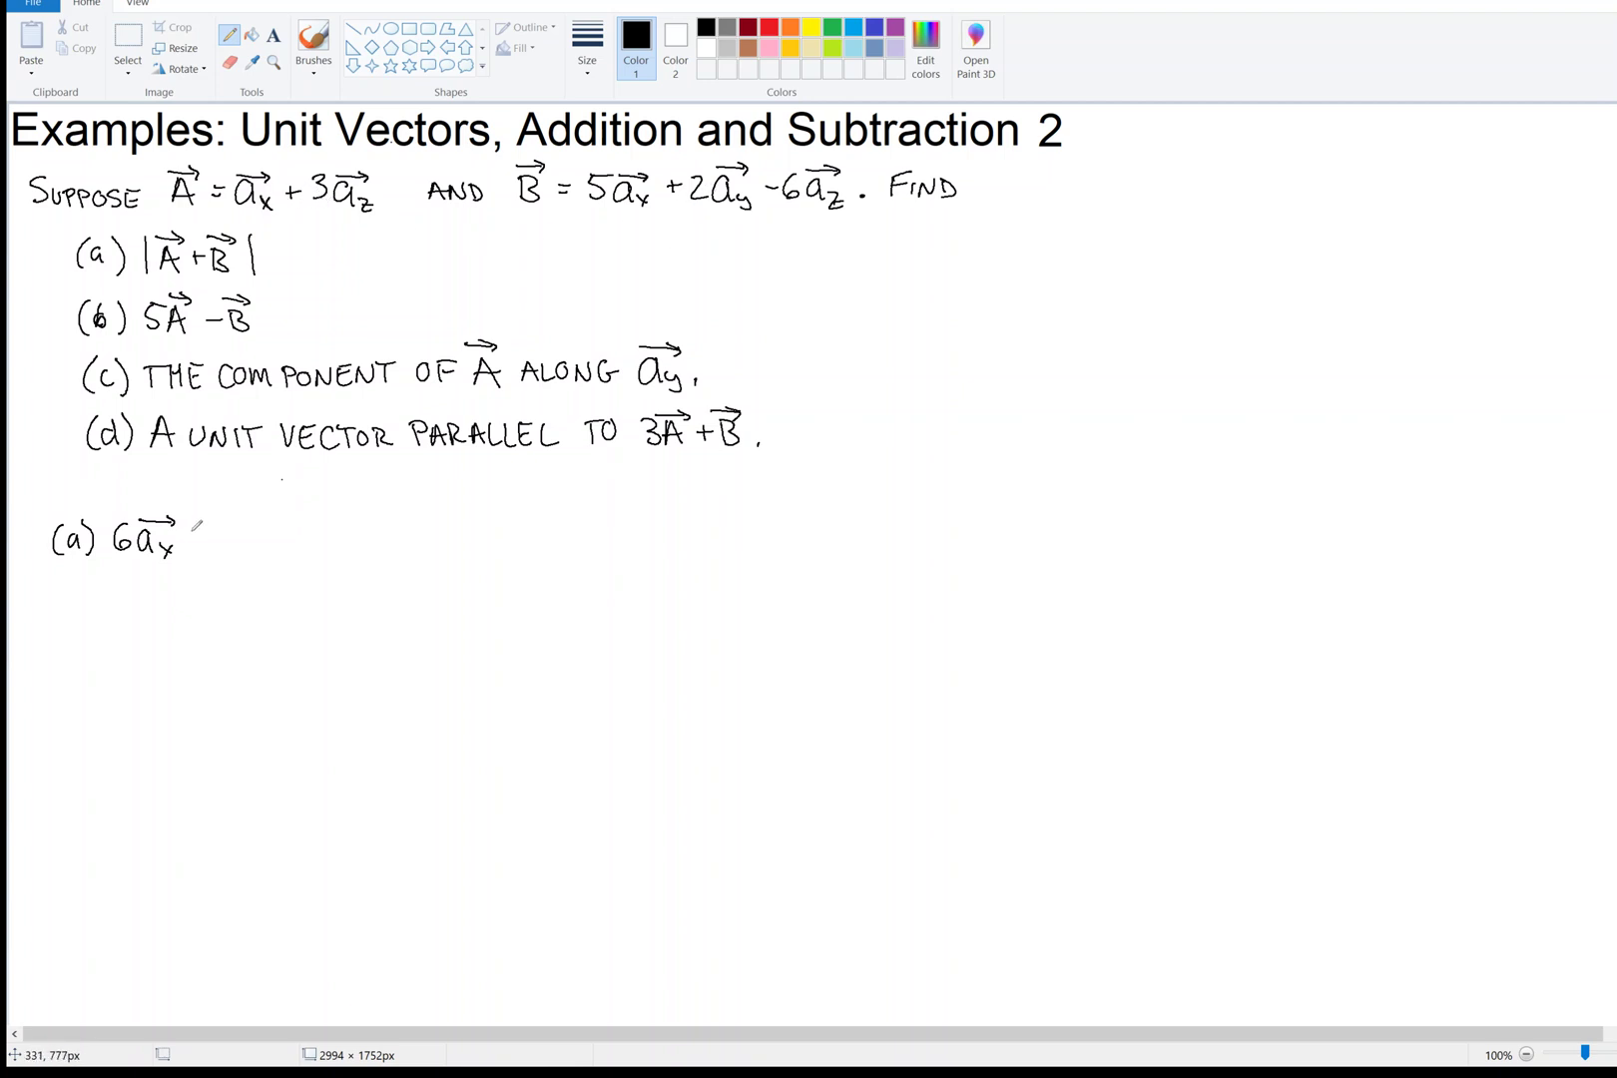
{"action": "mouse_move", "coordinate": [200, 528]}
{"action": "left_mouse_down"}
{"action": "mouse_move", "coordinate": [200, 549]}
{"action": "mouse_move", "coordinate": [251, 551]}
{"action": "left_mouse_up"}
{"action": "mouse_move", "coordinate": [257, 544]}
{"action": "left_mouse_down"}
{"action": "mouse_move", "coordinate": [266, 565]}
{"action": "mouse_move", "coordinate": [269, 520]}
{"action": "left_mouse_up"}
{"action": "mouse_move", "coordinate": [286, 540]}
{"action": "left_mouse_down"}
{"action": "mouse_move", "coordinate": [341, 538]}
{"action": "mouse_move", "coordinate": [347, 526]}
{"action": "left_mouse_up"}
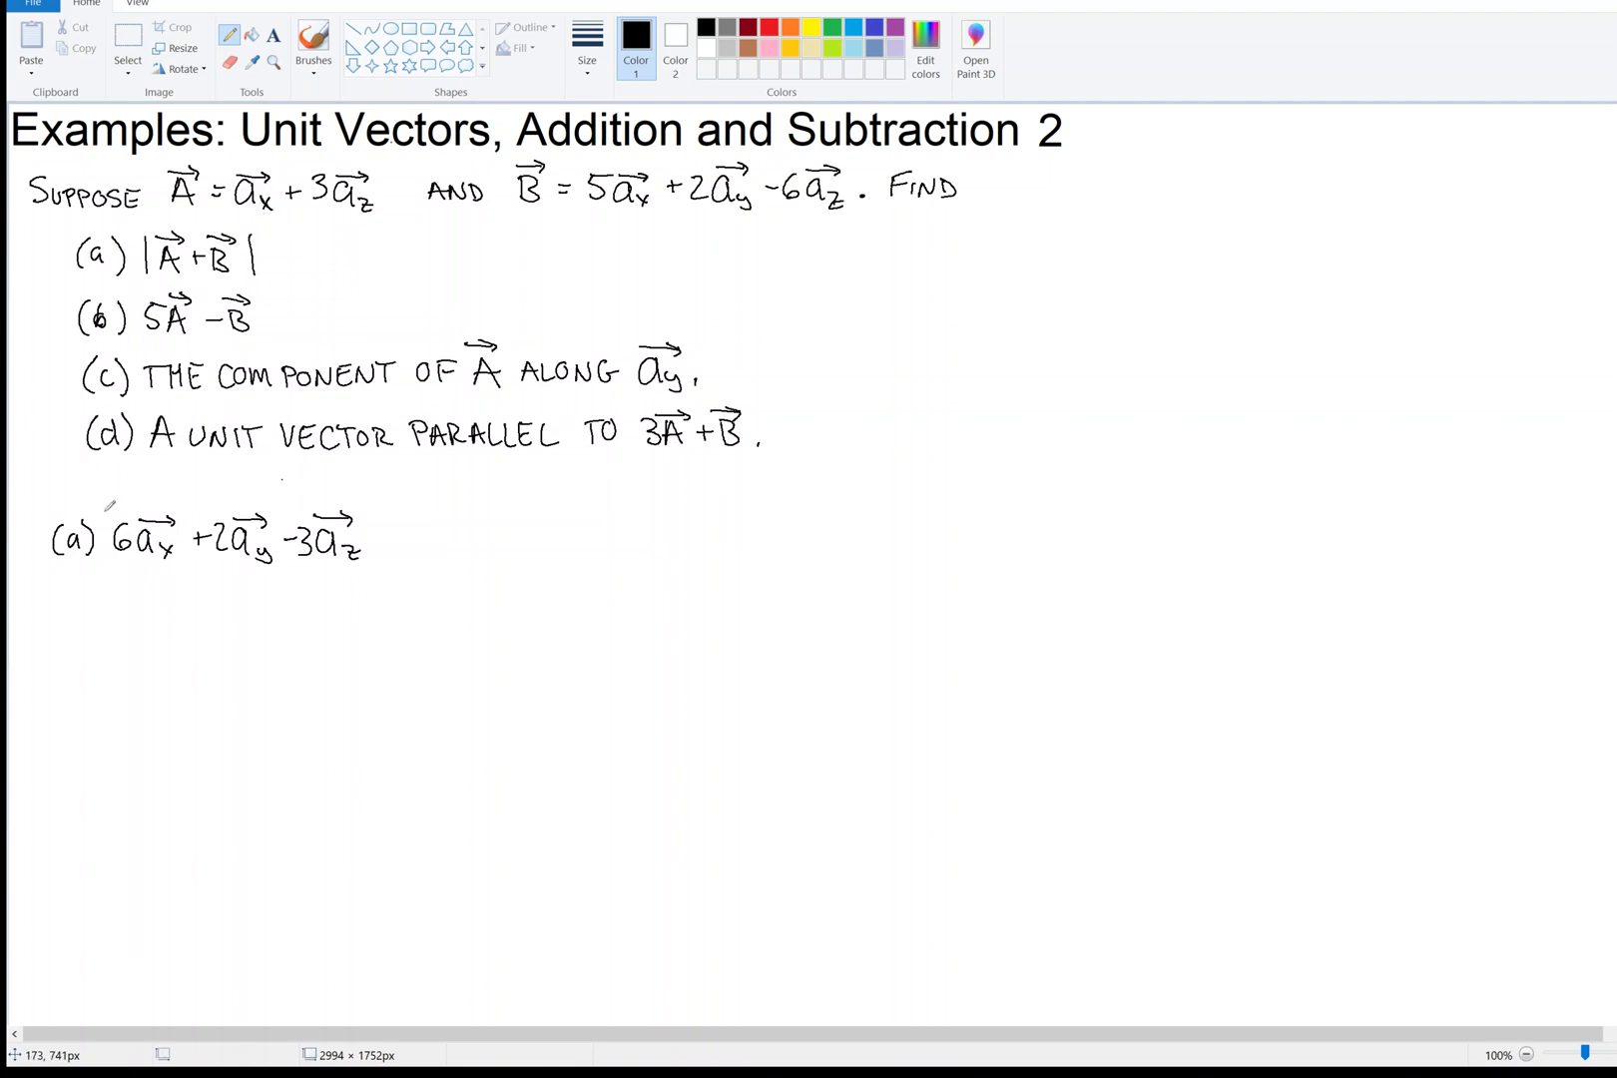
Add magnitude bars and the square root √(6² + 2² + (−3)²)
{"action": "left_click_drag", "start_coordinate": [106, 510], "coordinate": [106, 574]}
{"action": "mouse_move", "coordinate": [378, 511]}
{"action": "left_mouse_down"}
{"action": "mouse_move", "coordinate": [379, 575]}
{"action": "mouse_move", "coordinate": [417, 533]}
{"action": "mouse_move", "coordinate": [459, 536]}
{"action": "mouse_move", "coordinate": [461, 499]}
{"action": "mouse_move", "coordinate": [473, 560]}
{"action": "mouse_move", "coordinate": [503, 556]}
{"action": "mouse_move", "coordinate": [522, 521]}
{"action": "mouse_move", "coordinate": [537, 547]}
{"action": "mouse_move", "coordinate": [571, 552]}
{"action": "mouse_move", "coordinate": [587, 532]}
{"action": "mouse_move", "coordinate": [548, 539]}
{"action": "mouse_move", "coordinate": [561, 561]}
{"action": "mouse_move", "coordinate": [596, 549]}
{"action": "left_mouse_up"}
{"action": "mouse_move", "coordinate": [589, 540]}
{"action": "left_mouse_down"}
{"action": "mouse_move", "coordinate": [613, 556]}
{"action": "mouse_move", "coordinate": [628, 541]}
{"action": "left_mouse_up"}
{"action": "mouse_move", "coordinate": [633, 528]}
{"action": "left_mouse_down"}
{"action": "mouse_move", "coordinate": [635, 554]}
{"action": "mouse_move", "coordinate": [670, 529]}
{"action": "left_mouse_up"}
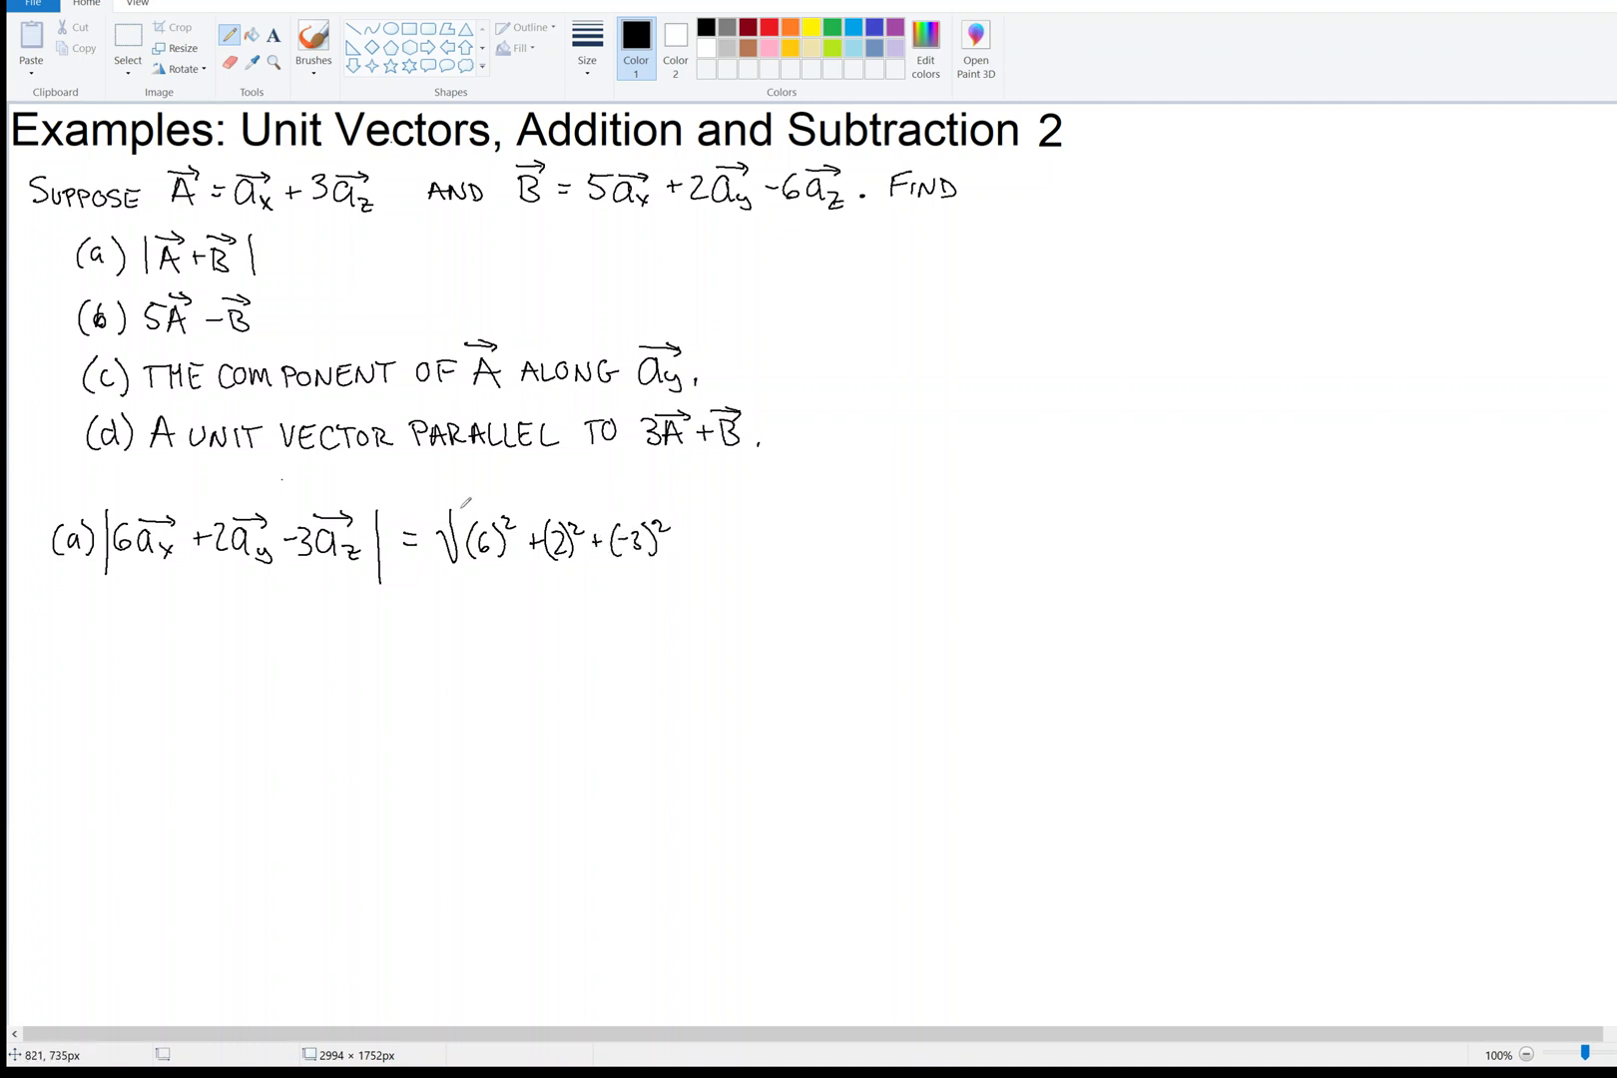
{"action": "mouse_move", "coordinate": [451, 510]}
{"action": "left_mouse_down"}
{"action": "mouse_move", "coordinate": [706, 502]}
{"action": "mouse_move", "coordinate": [699, 521]}
{"action": "left_mouse_up"}
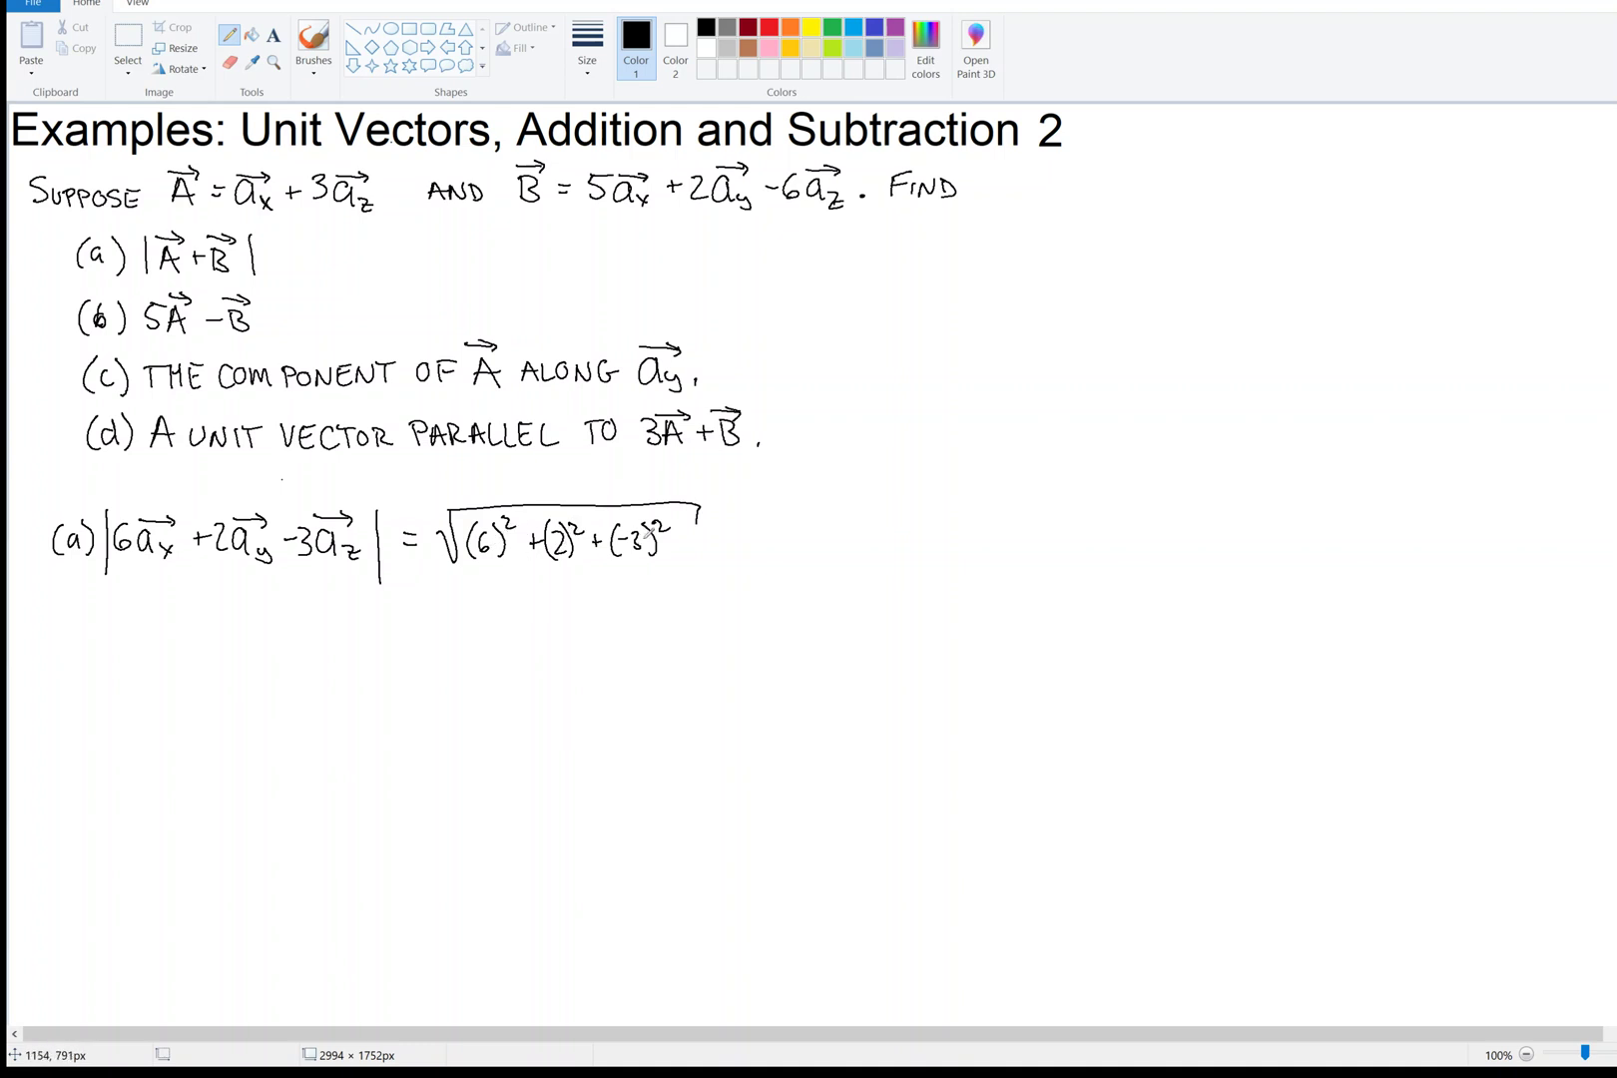
Write = 7, box the 7, and write the (b) label below
{"action": "mouse_move", "coordinate": [721, 535]}
{"action": "left_mouse_down"}
{"action": "mouse_move", "coordinate": [771, 512]}
{"action": "mouse_move", "coordinate": [761, 551]}
{"action": "left_mouse_up"}
{"action": "mouse_move", "coordinate": [772, 499]}
{"action": "left_mouse_down"}
{"action": "mouse_move", "coordinate": [750, 546]}
{"action": "mouse_move", "coordinate": [784, 553]}
{"action": "mouse_move", "coordinate": [780, 493]}
{"action": "left_mouse_up"}
{"action": "left_click_drag", "start_coordinate": [60, 617], "coordinate": [56, 667]}
{"action": "left_click_drag", "start_coordinate": [72, 623], "coordinate": [74, 651]}
{"action": "left_click_drag", "start_coordinate": [86, 621], "coordinate": [90, 667]}
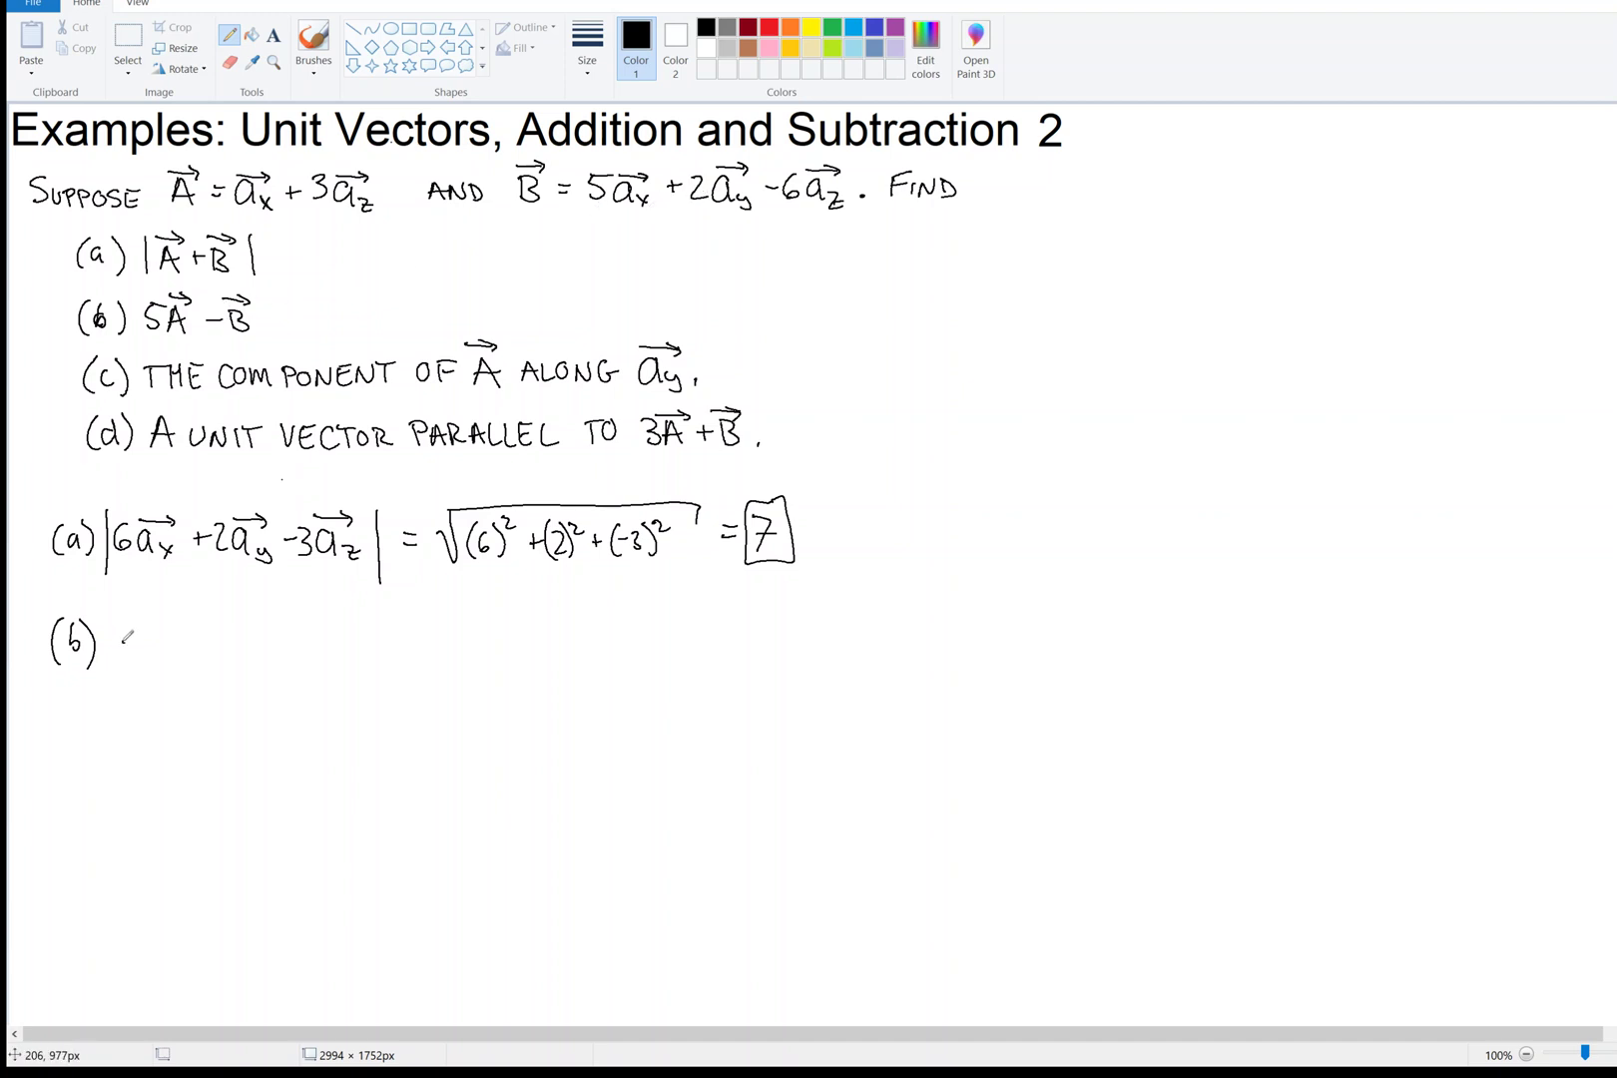
Write −2a_y + 21a_z with vector arrows after the (b) label
{"action": "left_click_drag", "start_coordinate": [122, 645], "coordinate": [135, 645]}
{"action": "mouse_move", "coordinate": [140, 631]}
{"action": "left_mouse_down"}
{"action": "mouse_move", "coordinate": [201, 657]}
{"action": "mouse_move", "coordinate": [199, 616]}
{"action": "left_mouse_up"}
{"action": "left_click_drag", "start_coordinate": [188, 607], "coordinate": [191, 626]}
{"action": "left_click_drag", "start_coordinate": [218, 641], "coordinate": [235, 640]}
{"action": "mouse_move", "coordinate": [227, 631]}
{"action": "left_mouse_down"}
{"action": "mouse_move", "coordinate": [227, 651]}
{"action": "mouse_move", "coordinate": [285, 636]}
{"action": "mouse_move", "coordinate": [302, 657]}
{"action": "left_mouse_up"}
{"action": "mouse_move", "coordinate": [306, 650]}
{"action": "left_mouse_down"}
{"action": "mouse_move", "coordinate": [319, 663]}
{"action": "mouse_move", "coordinate": [288, 609]}
{"action": "mouse_move", "coordinate": [318, 613]}
{"action": "left_mouse_up"}
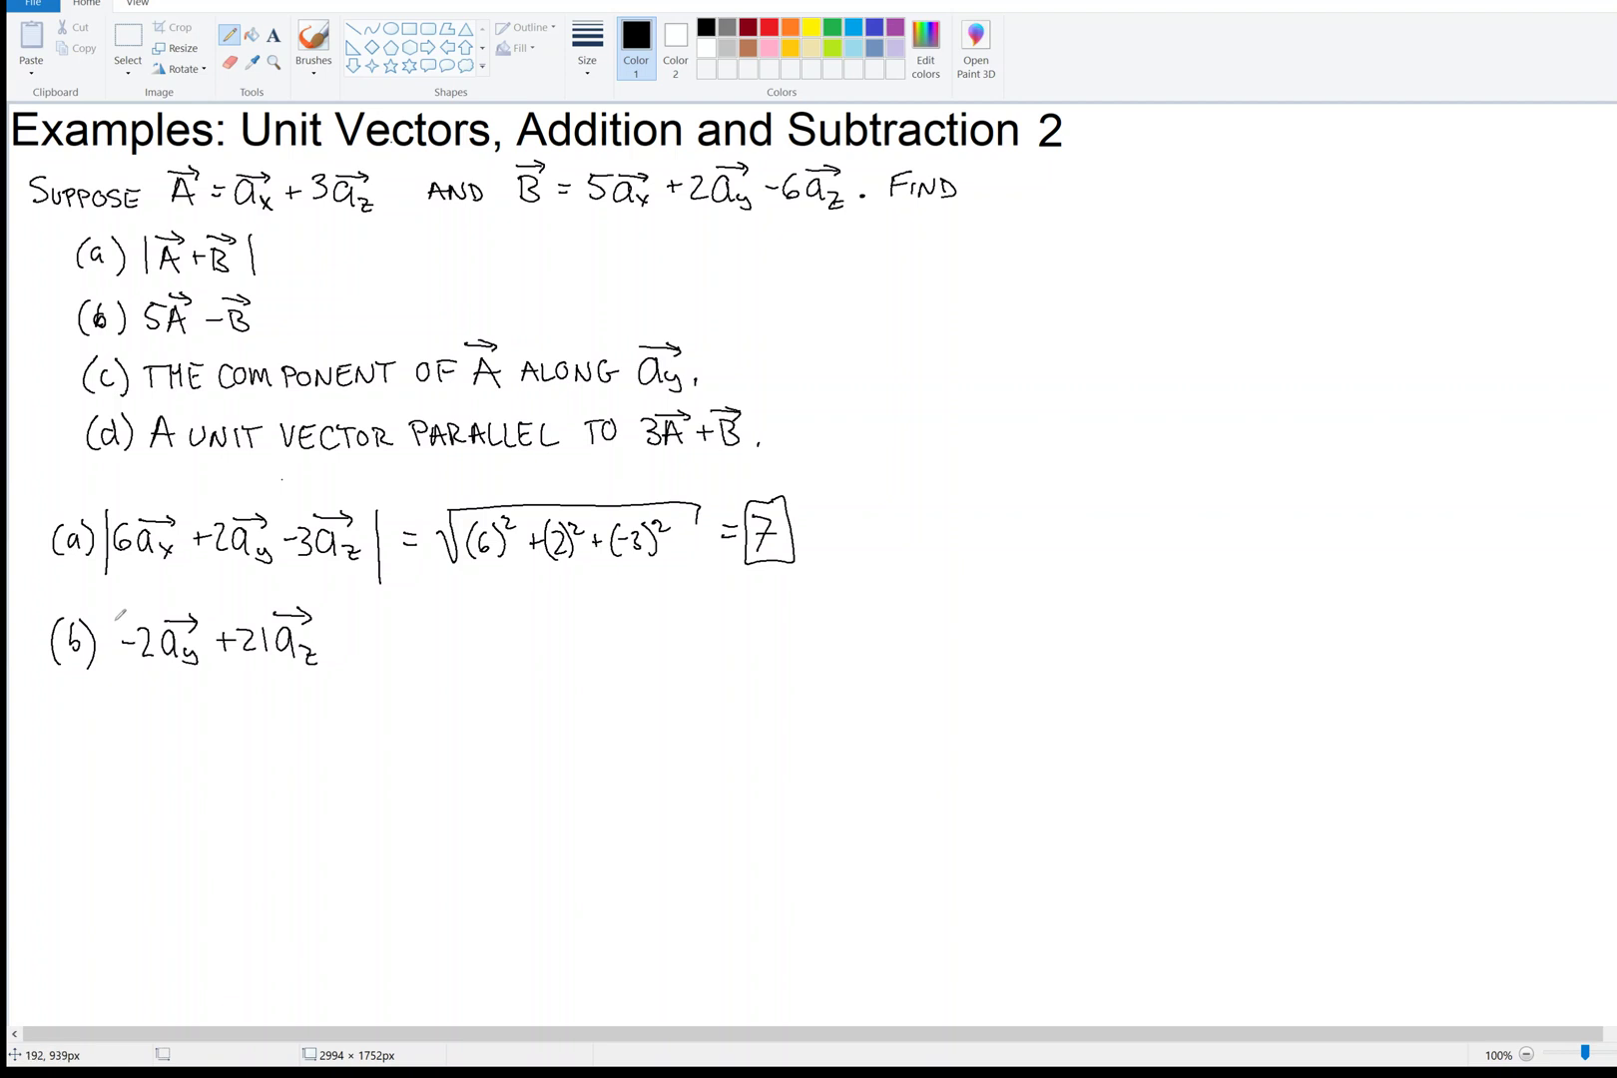
Box the −2a_y + 21a_z answer and write the (c) label underneath
{"action": "mouse_move", "coordinate": [113, 611]}
{"action": "left_mouse_down"}
{"action": "mouse_move", "coordinate": [117, 663]}
{"action": "mouse_move", "coordinate": [135, 679]}
{"action": "mouse_move", "coordinate": [347, 663]}
{"action": "mouse_move", "coordinate": [346, 594]}
{"action": "mouse_move", "coordinate": [210, 591]}
{"action": "left_mouse_up"}
{"action": "left_click_drag", "start_coordinate": [118, 591], "coordinate": [115, 612]}
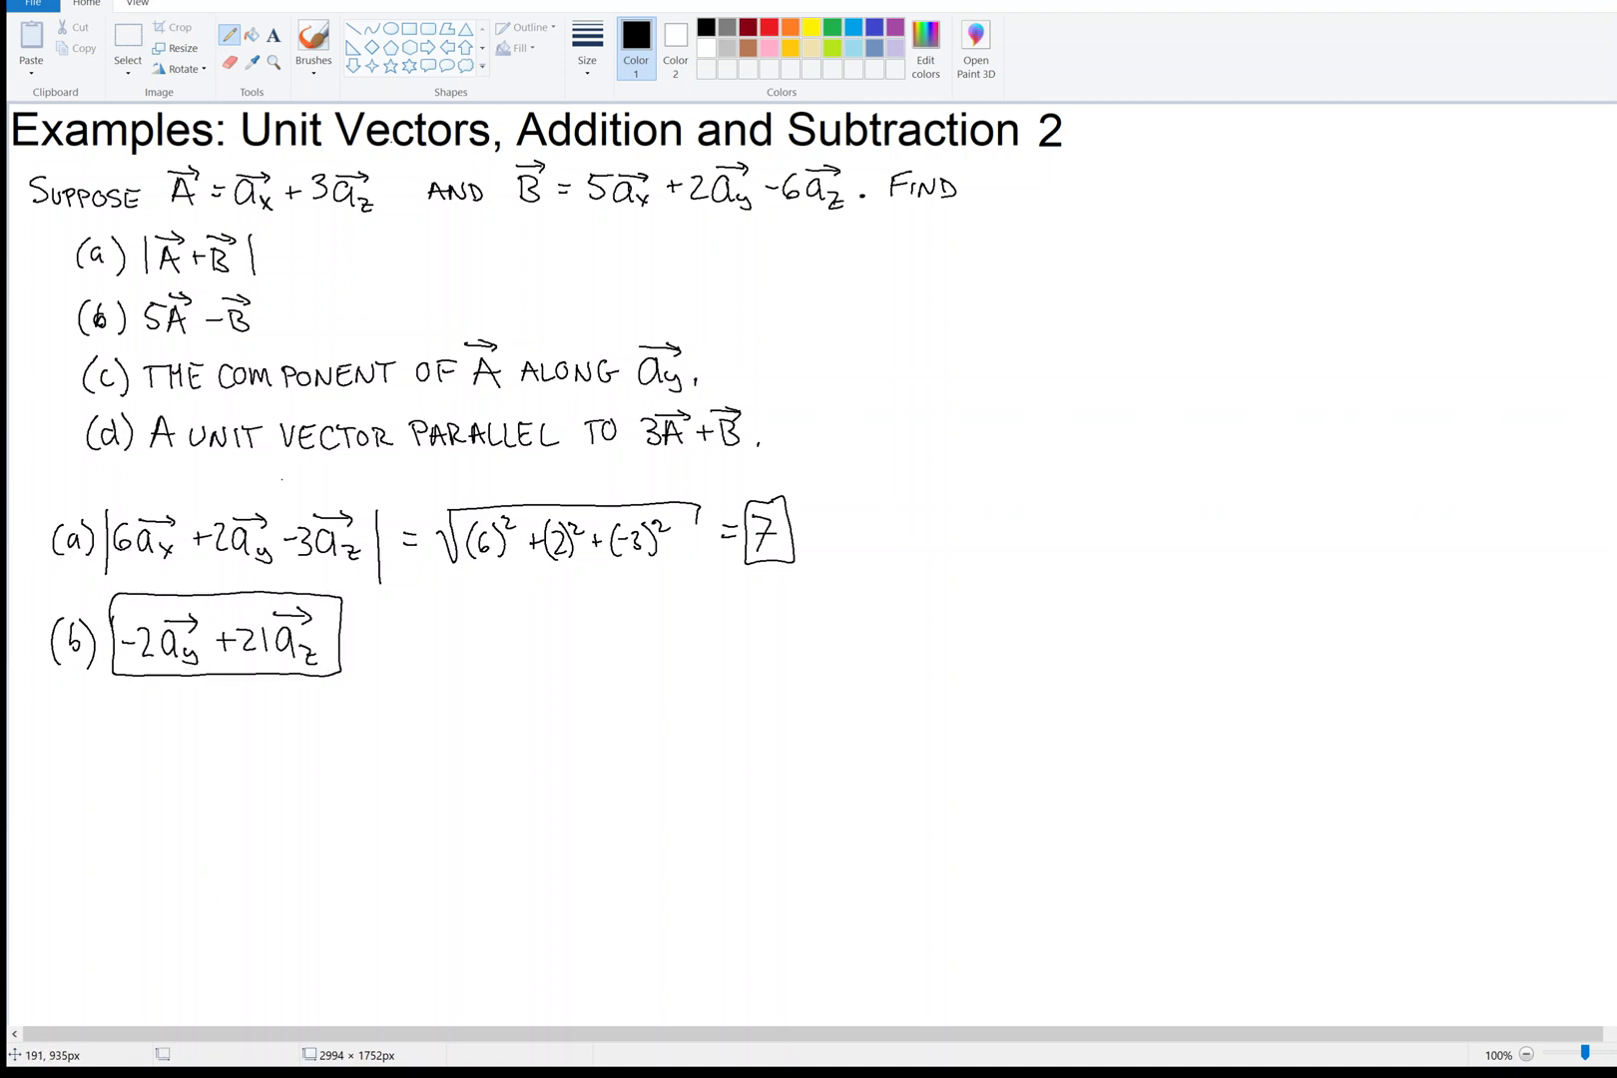
{"action": "mouse_move", "coordinate": [70, 706]}
{"action": "left_mouse_down"}
{"action": "mouse_move", "coordinate": [64, 753]}
{"action": "mouse_move", "coordinate": [95, 755]}
{"action": "left_mouse_up"}
Write a boxed 0 after (c) and label (d) on the line below
{"action": "mouse_move", "coordinate": [148, 712]}
{"action": "left_mouse_down"}
{"action": "mouse_move", "coordinate": [133, 723]}
{"action": "mouse_move", "coordinate": [162, 703]}
{"action": "mouse_move", "coordinate": [117, 741]}
{"action": "mouse_move", "coordinate": [167, 691]}
{"action": "left_mouse_up"}
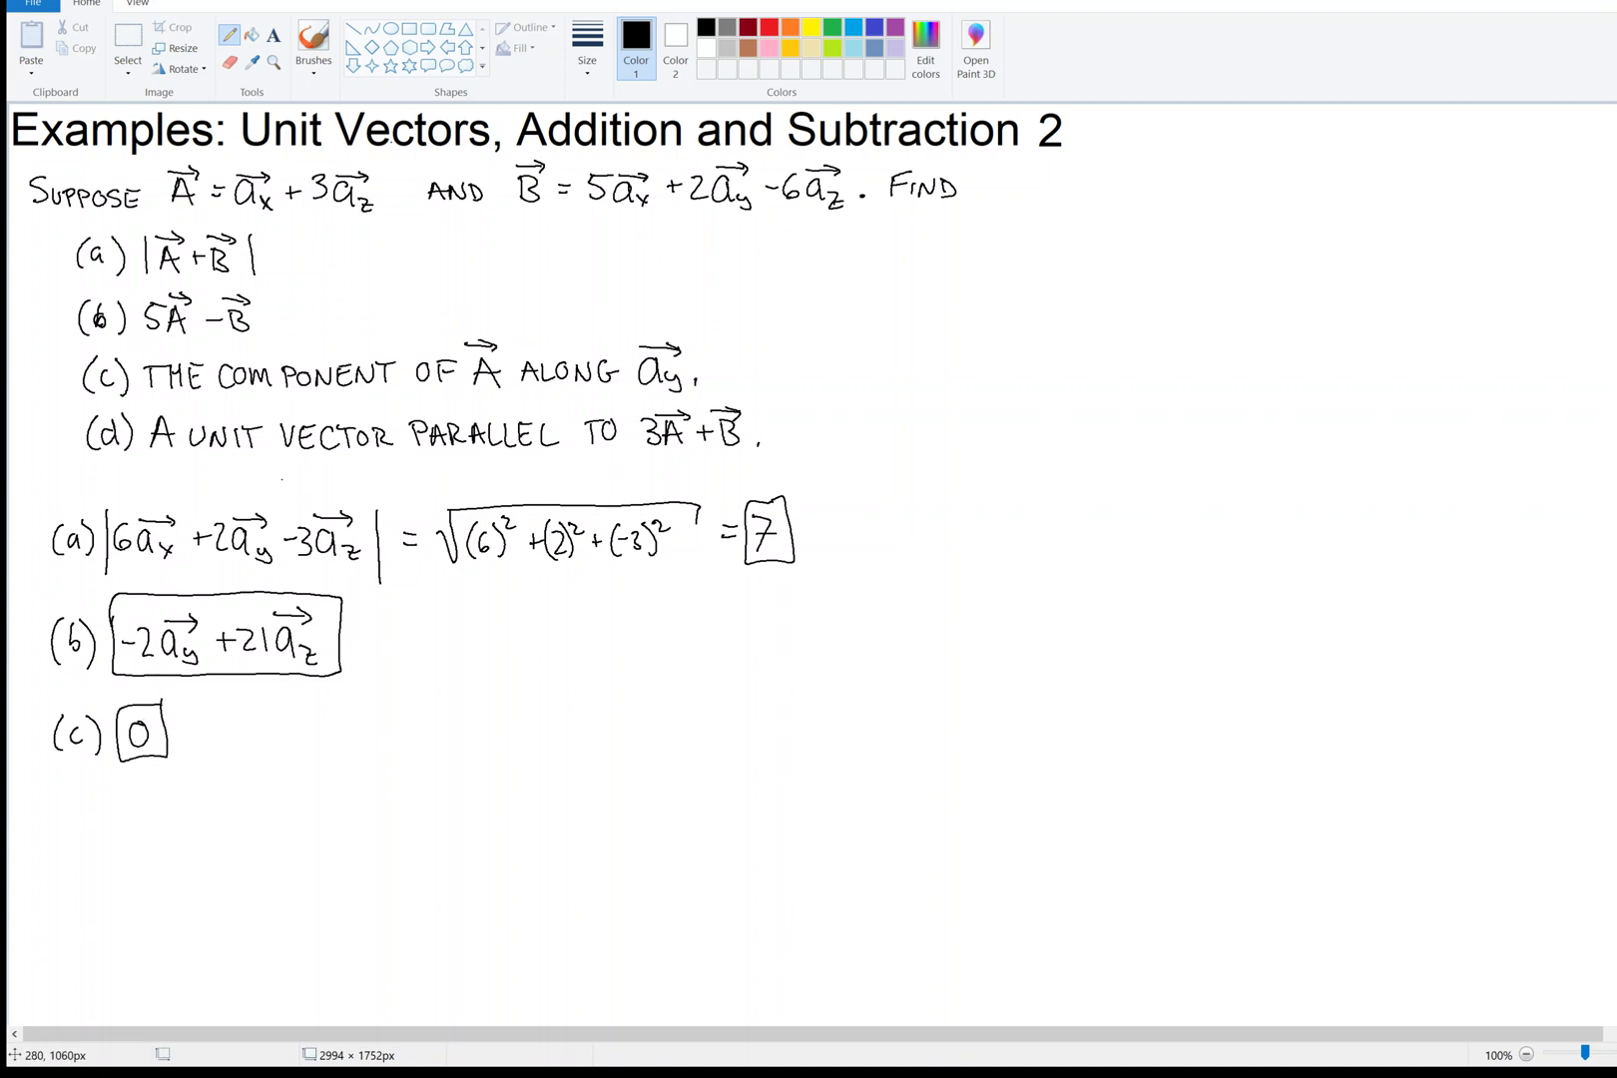
{"action": "mouse_move", "coordinate": [64, 787]}
{"action": "left_mouse_down"}
{"action": "mouse_move", "coordinate": [59, 835]}
{"action": "mouse_move", "coordinate": [97, 787]}
{"action": "mouse_move", "coordinate": [103, 836]}
{"action": "left_mouse_up"}
Handwrite 8a_x + 2a_y + 3a_z after (d), with arrows over each unit vector
{"action": "mouse_move", "coordinate": [151, 791]}
{"action": "left_mouse_down"}
{"action": "mouse_move", "coordinate": [130, 825]}
{"action": "mouse_move", "coordinate": [151, 787]}
{"action": "mouse_move", "coordinate": [180, 829]}
{"action": "mouse_move", "coordinate": [205, 829]}
{"action": "left_mouse_up"}
{"action": "mouse_move", "coordinate": [158, 787]}
{"action": "left_mouse_down"}
{"action": "mouse_move", "coordinate": [197, 776]}
{"action": "mouse_move", "coordinate": [183, 832]}
{"action": "mouse_move", "coordinate": [200, 830]}
{"action": "left_mouse_up"}
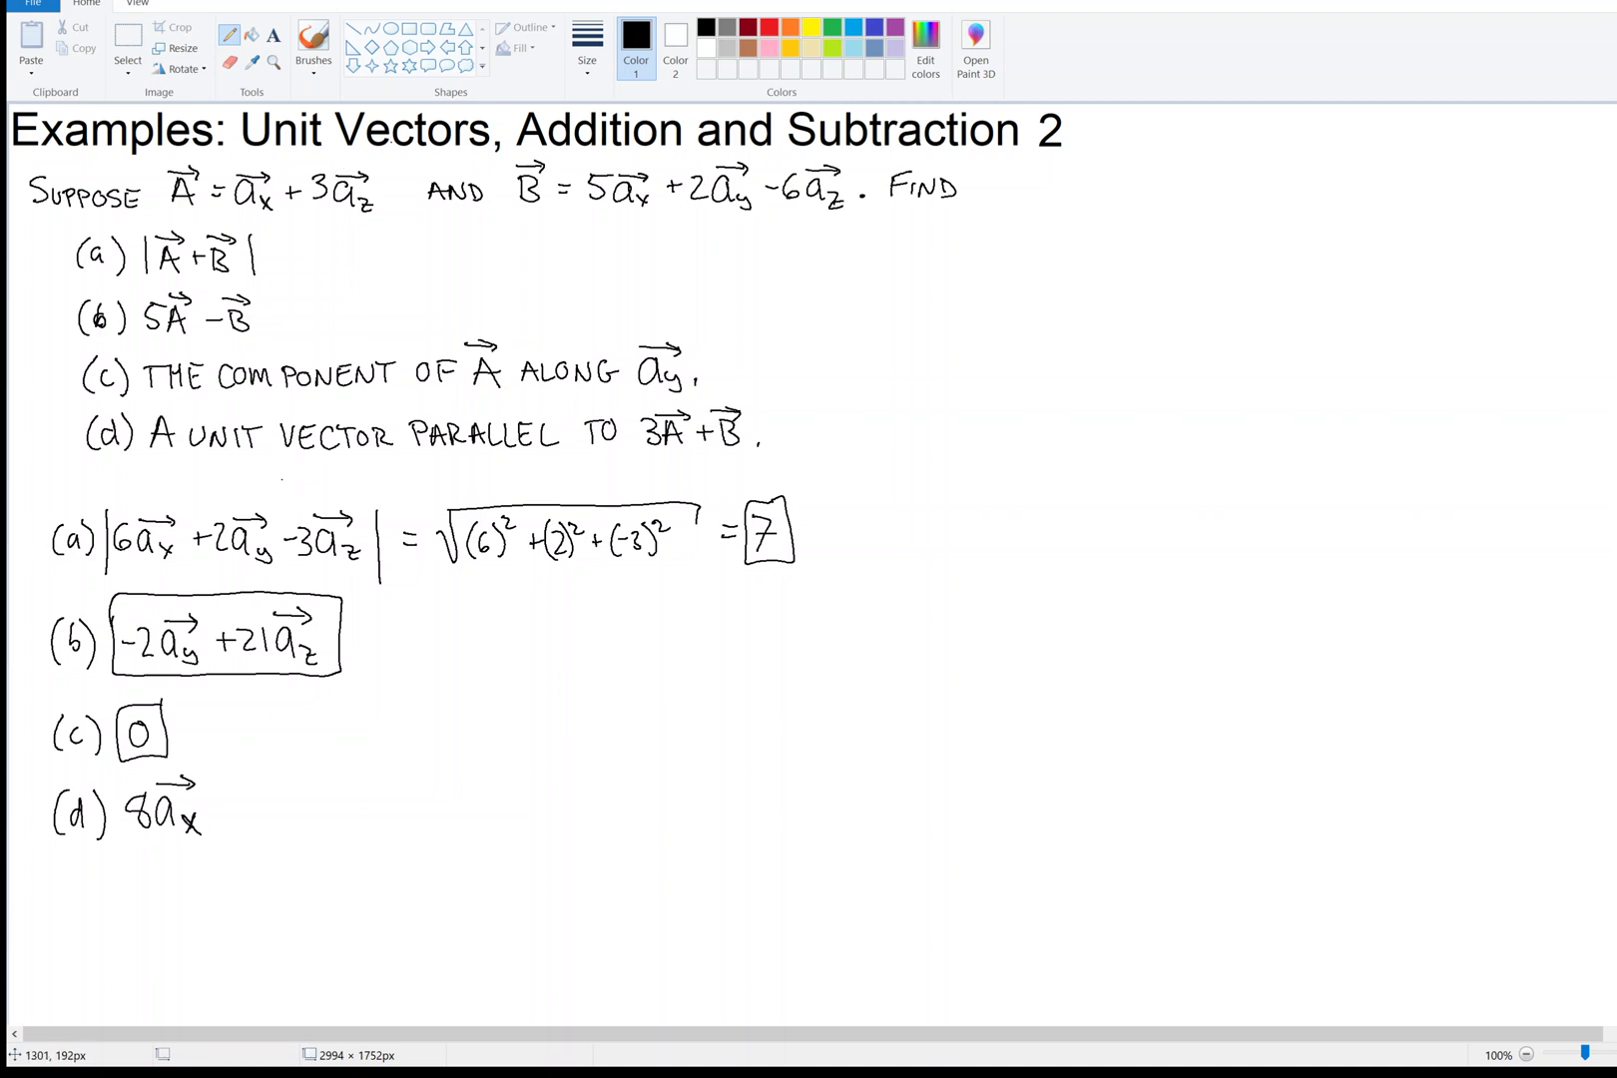
{"action": "mouse_move", "coordinate": [218, 811]}
{"action": "left_mouse_down"}
{"action": "mouse_move", "coordinate": [249, 799]}
{"action": "mouse_move", "coordinate": [290, 821]}
{"action": "left_mouse_up"}
{"action": "mouse_move", "coordinate": [298, 803]}
{"action": "left_mouse_down"}
{"action": "mouse_move", "coordinate": [286, 829]}
{"action": "mouse_move", "coordinate": [295, 780]}
{"action": "mouse_move", "coordinate": [285, 791]}
{"action": "left_mouse_up"}
{"action": "mouse_move", "coordinate": [309, 809]}
{"action": "left_mouse_down"}
{"action": "mouse_move", "coordinate": [334, 824]}
{"action": "mouse_move", "coordinate": [361, 805]}
{"action": "mouse_move", "coordinate": [387, 832]}
{"action": "mouse_move", "coordinate": [365, 786]}
{"action": "mouse_move", "coordinate": [388, 783]}
{"action": "left_mouse_up"}
{"action": "left_click_drag", "start_coordinate": [389, 783], "coordinate": [380, 790]}
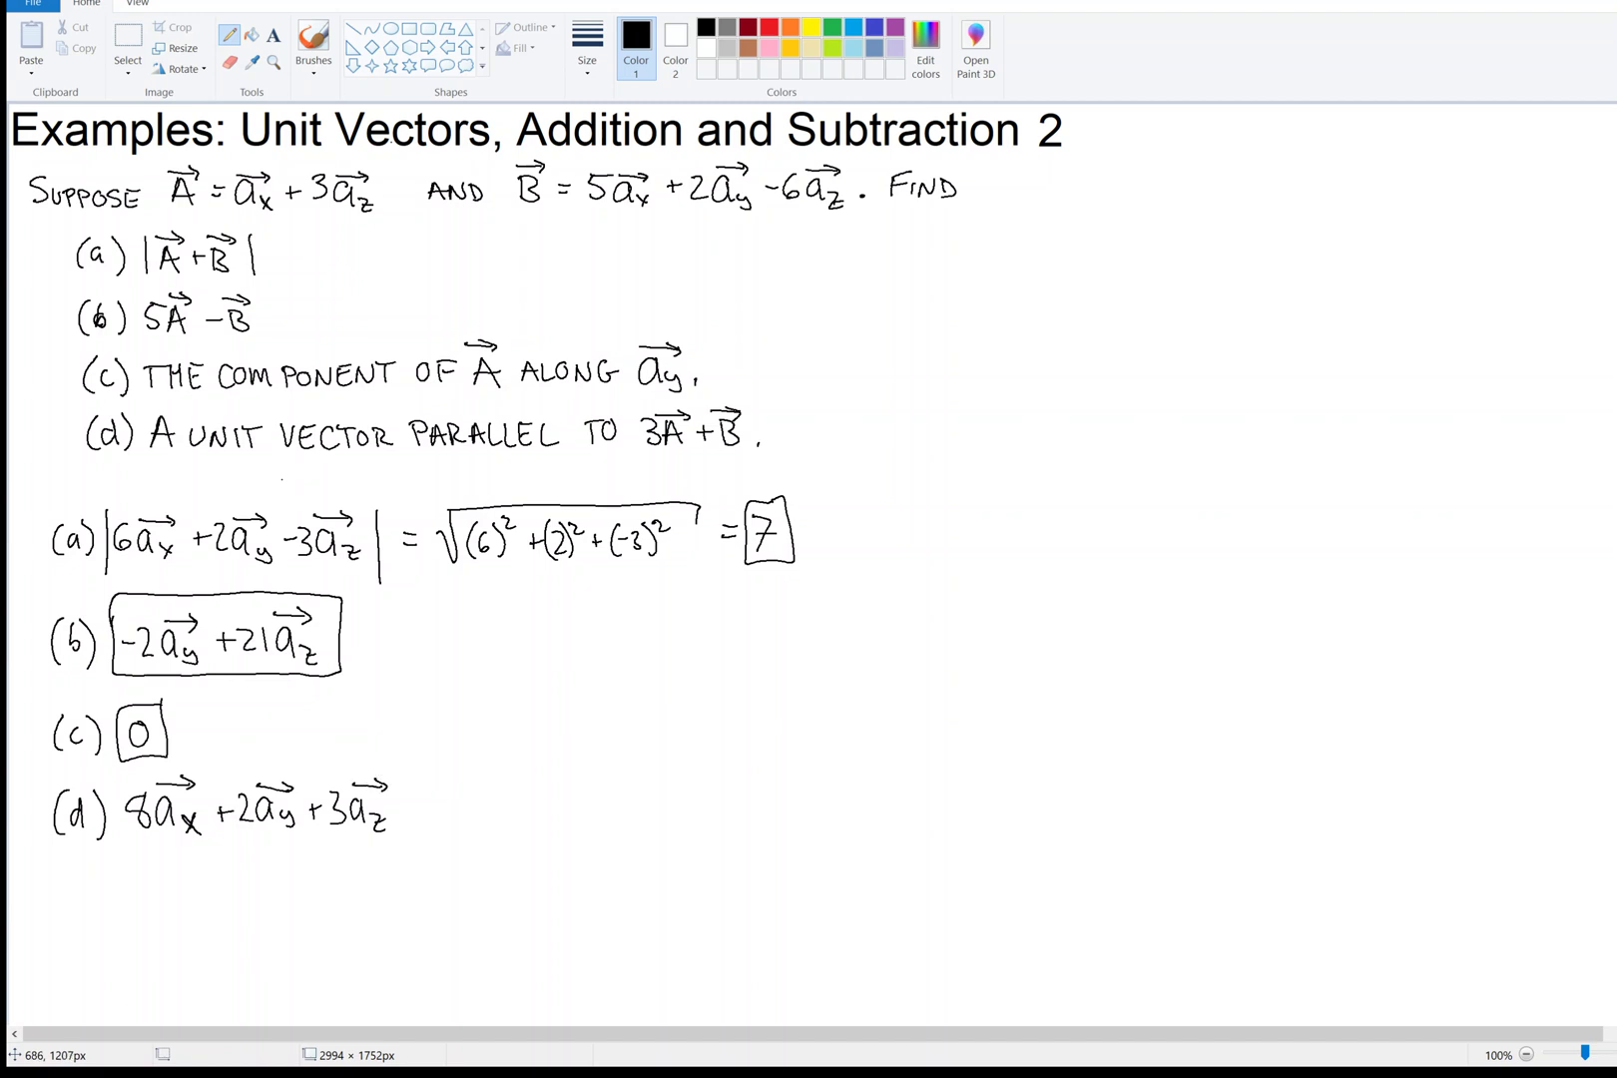